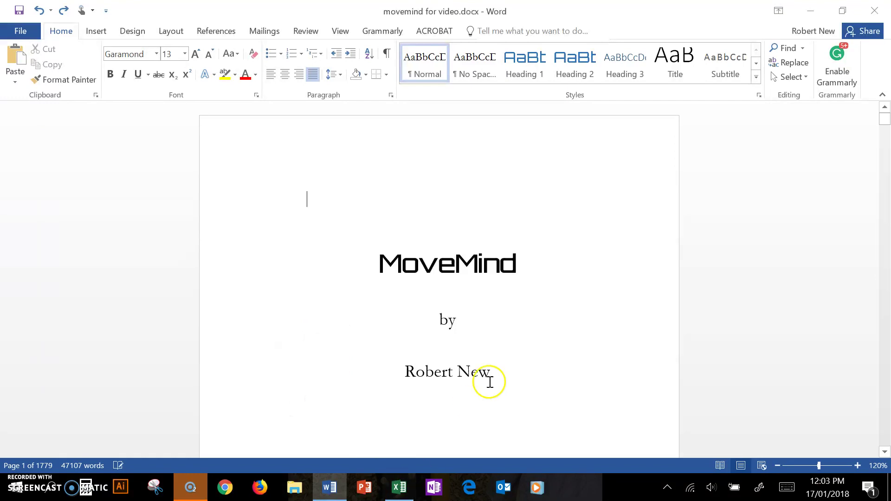
- Look over the word list in Excel, and browse the opening pages of the manuscript in Word, returning to its start
left_click(398, 487)
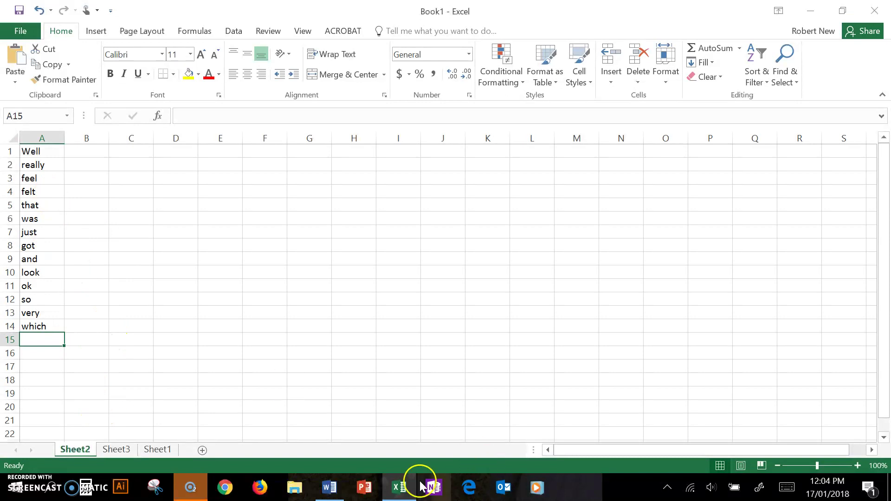
left_click(329, 495)
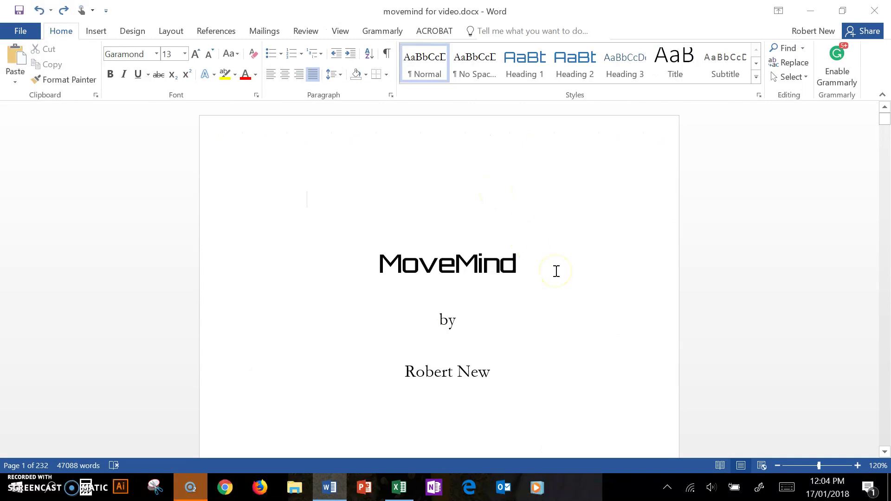
scroll(555, 271, "down", 10)
scroll(556, 271, "down", 15)
left_click(461, 240)
scroll(565, 242, "up", 2)
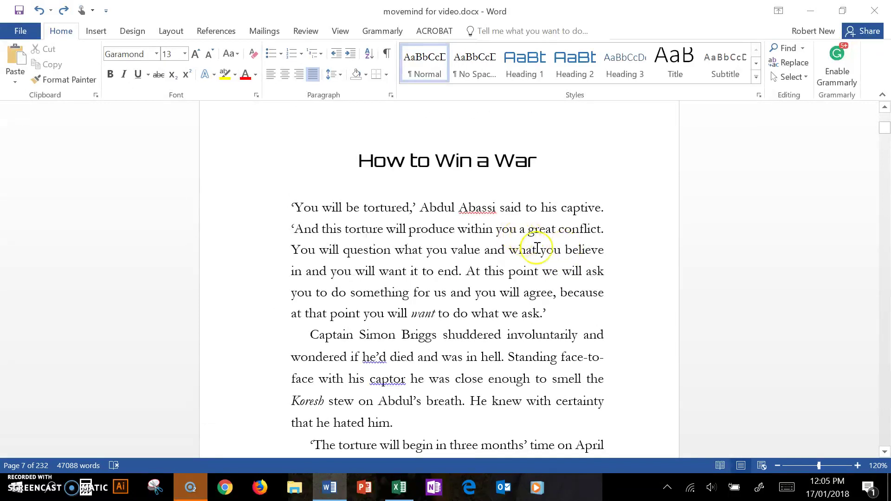
scroll(529, 241, "up", 15)
key("ctrl+Home")
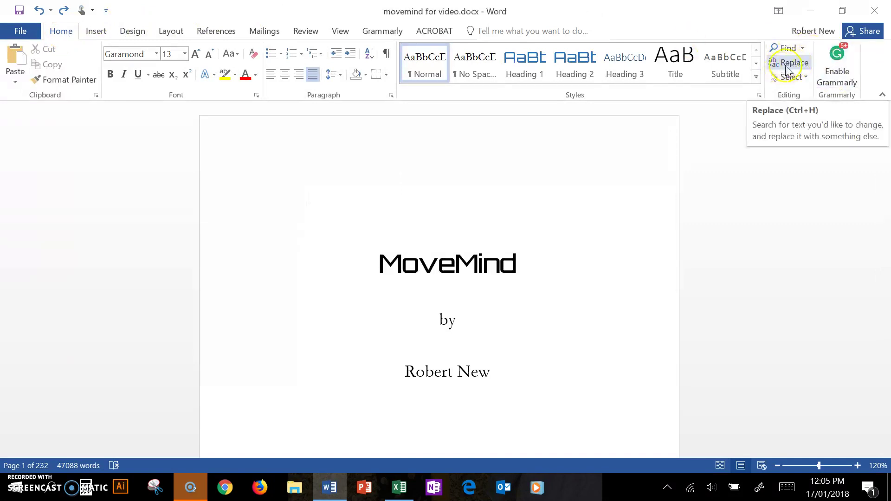
- Replace every space in the document with a paragraph mark (^p) so each word sits on its own line
left_click(800, 67)
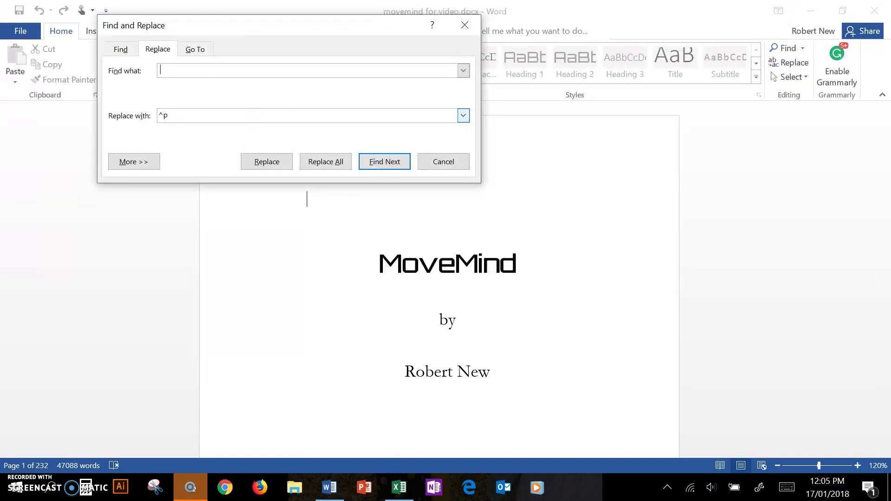
left_click(175, 118)
left_click_drag(177, 119, 101, 106)
key("BackSpace")
type("^p")
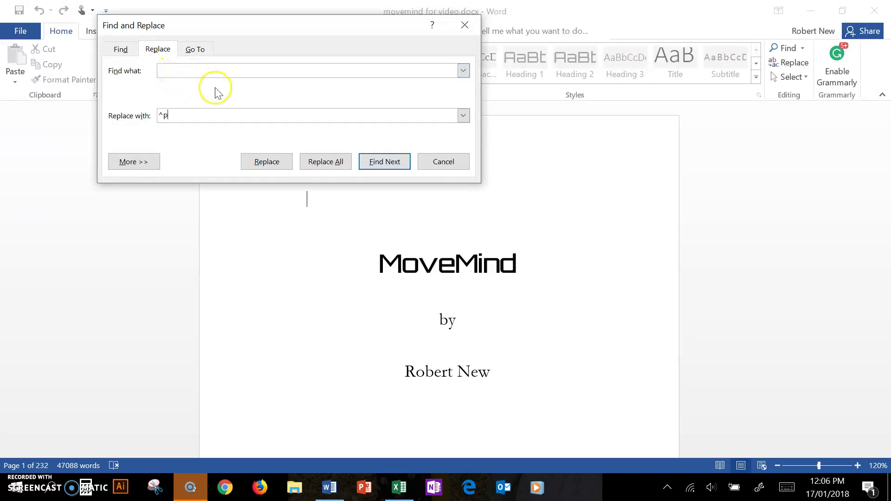
left_click(186, 70)
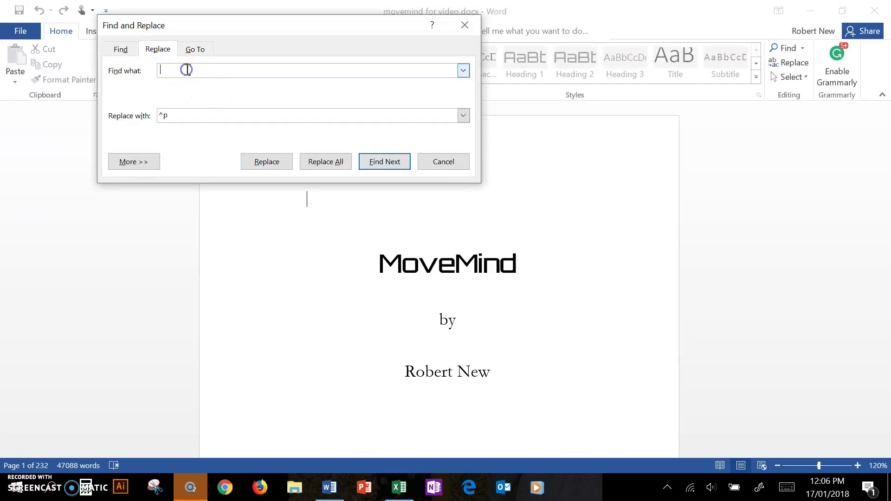
left_click(176, 116)
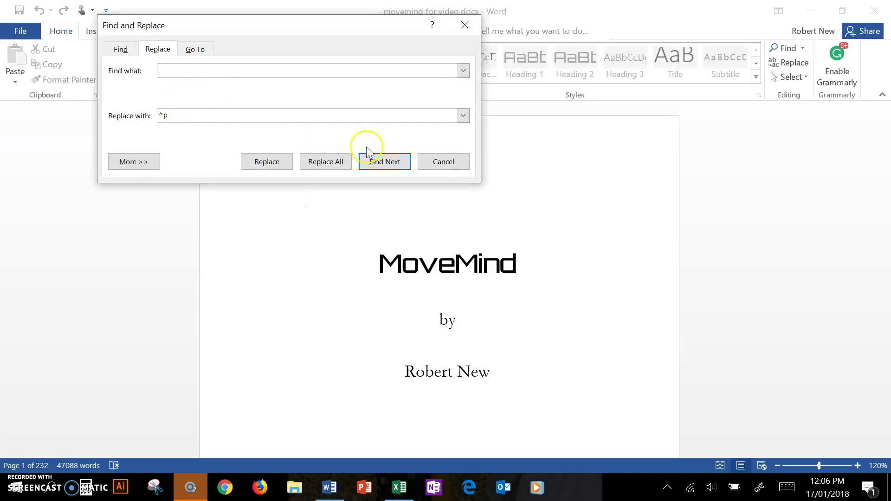
left_click(334, 163)
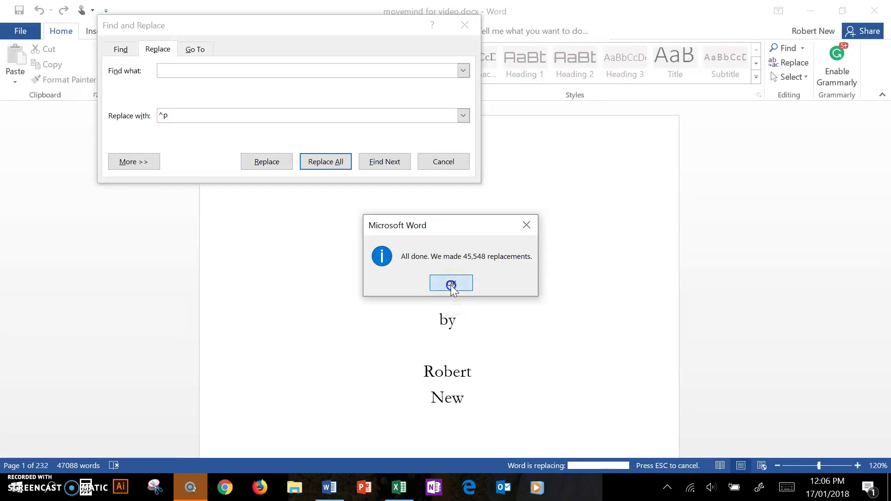
left_click(451, 284)
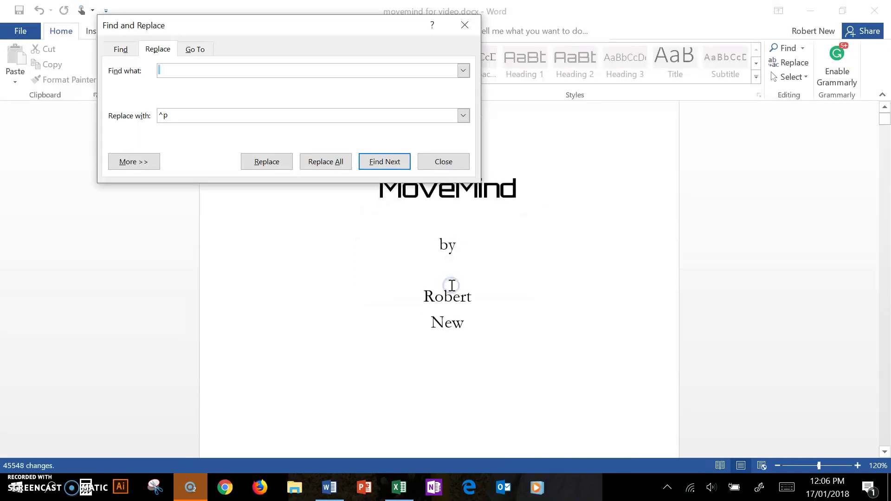
left_click(443, 162)
- Copy the entire text of the document with its one-word-per-line layout
scroll(383, 338, "down", 10)
scroll(388, 338, "down", 20)
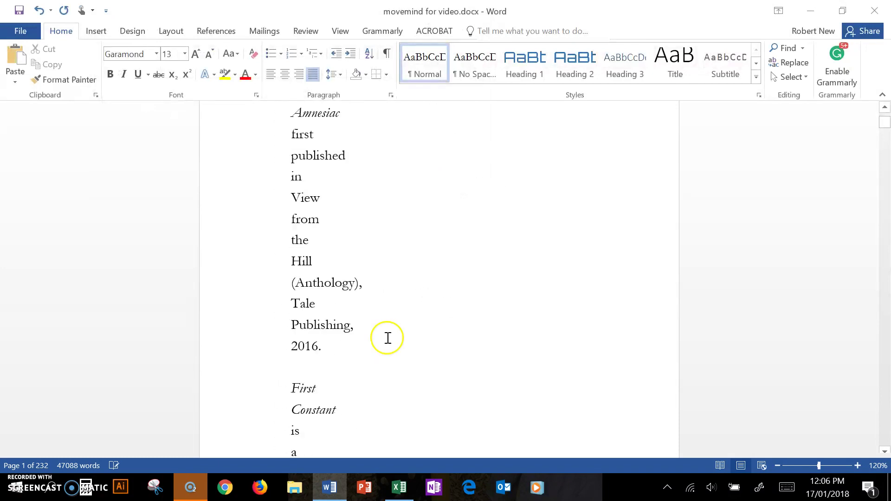
scroll(389, 337, "down", 15)
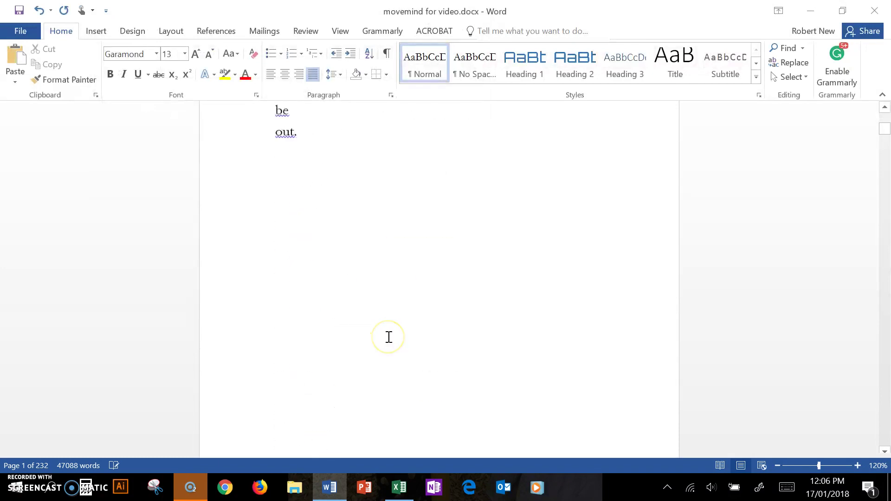
scroll(387, 339, "down", 20)
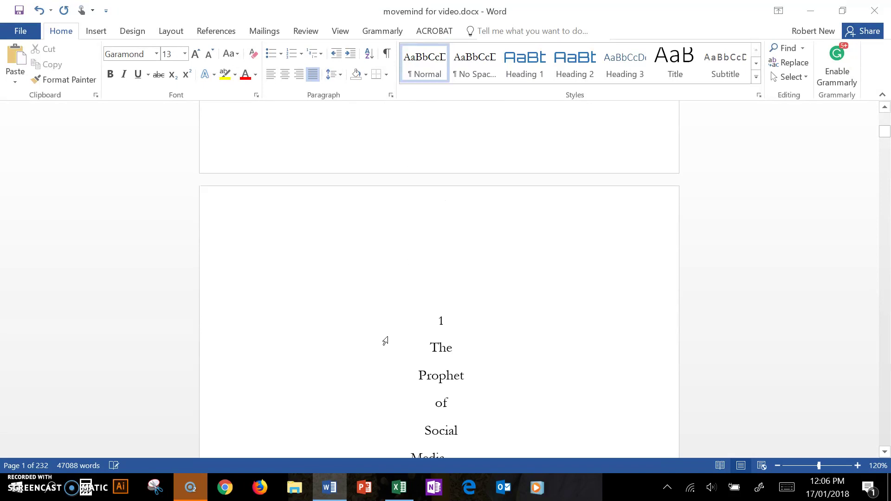
scroll(389, 337, "down", 20)
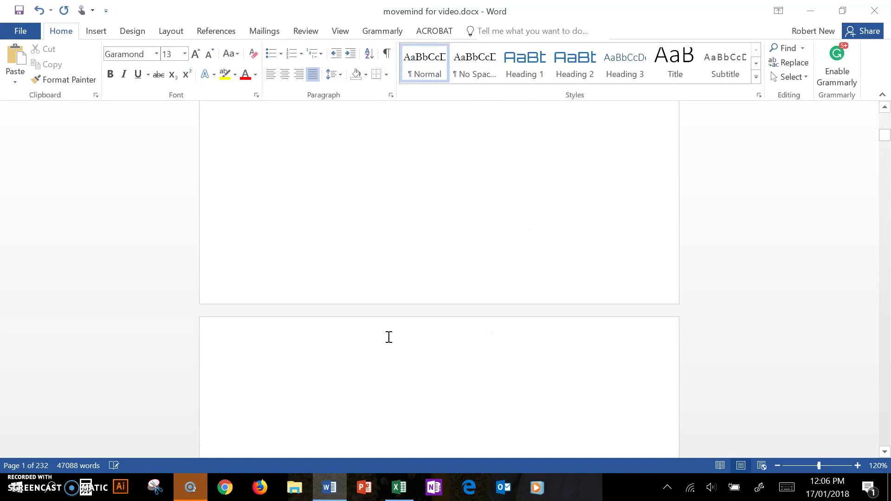
scroll(389, 336, "down", 8)
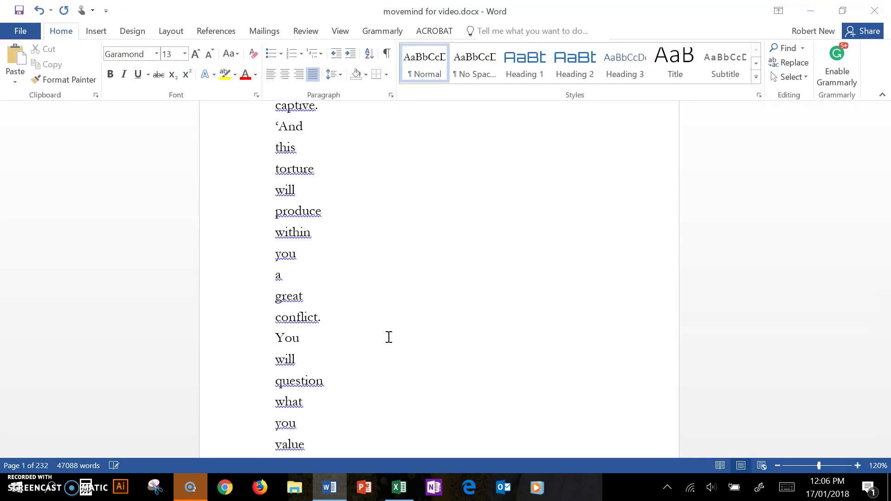
key("ctrl+a")
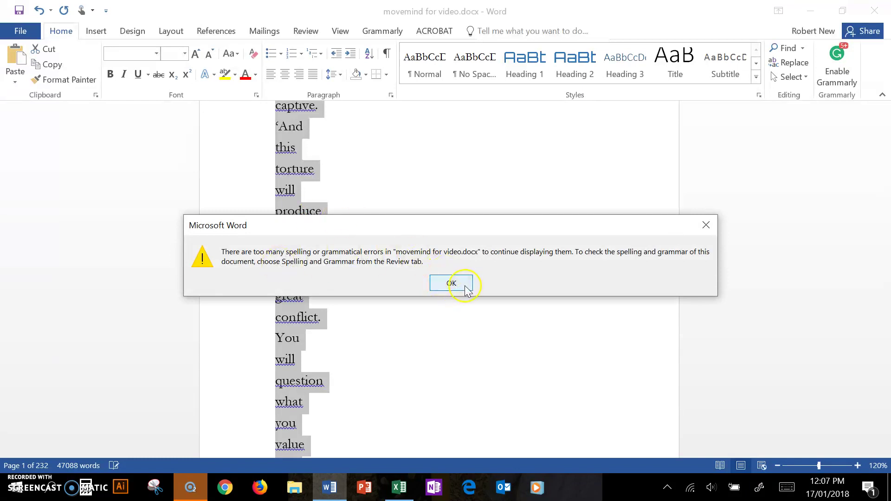
left_click(451, 283)
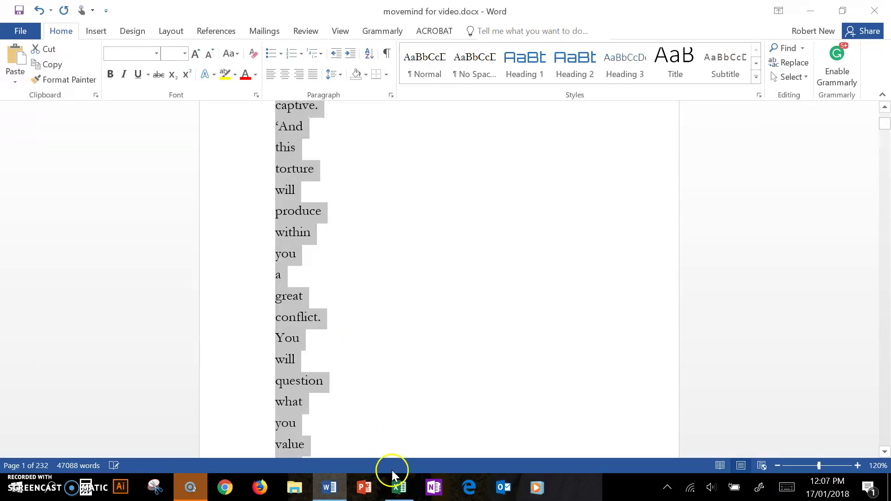
- Switch to Excel and paste the copied manuscript words into Sheet3 starting at cell A1
left_click(408, 493)
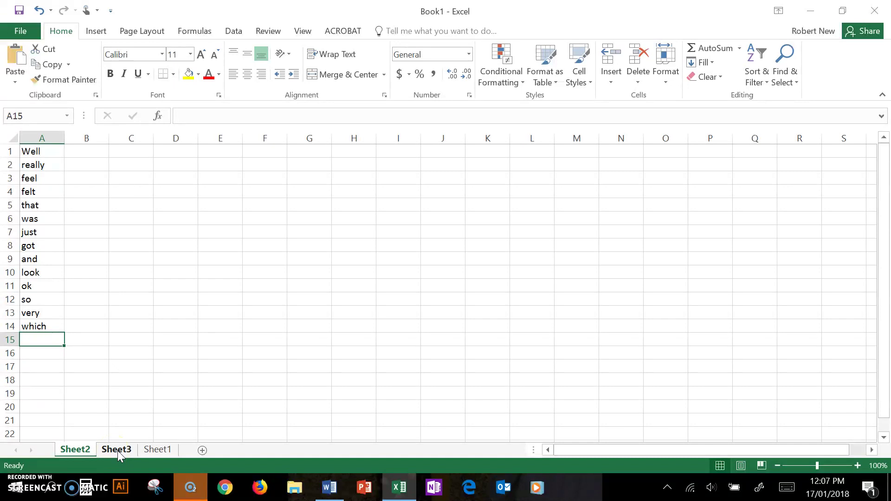
left_click(536, 147)
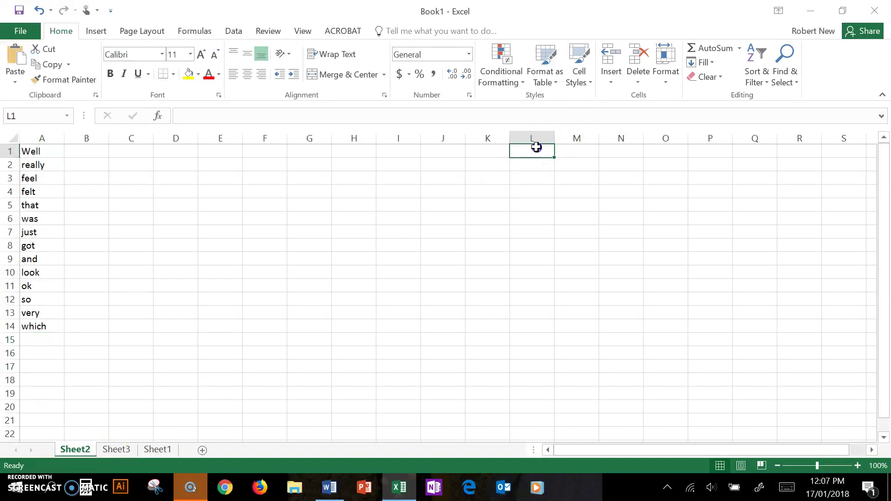
left_click(112, 448)
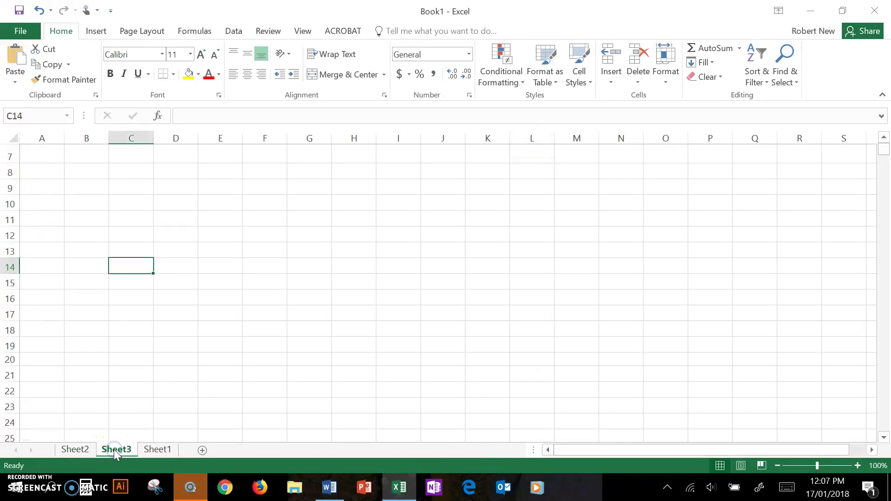
left_click(48, 137)
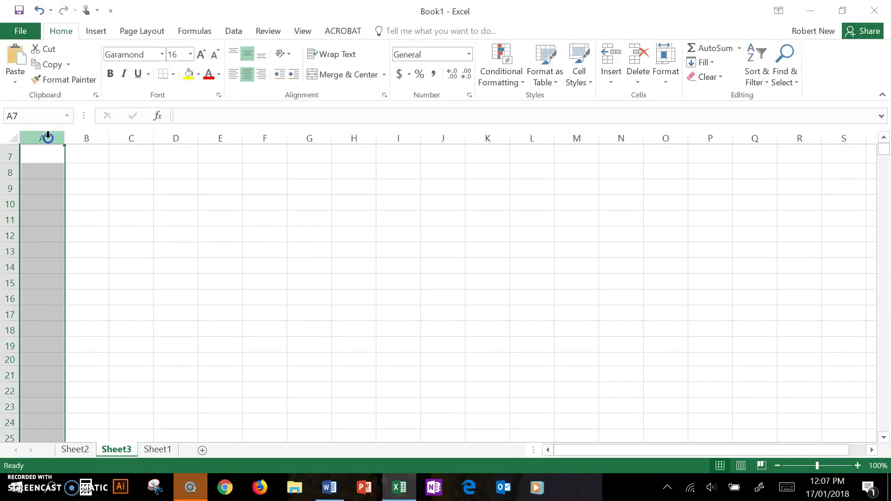
scroll(26, 185, "up", 2)
left_click(30, 157)
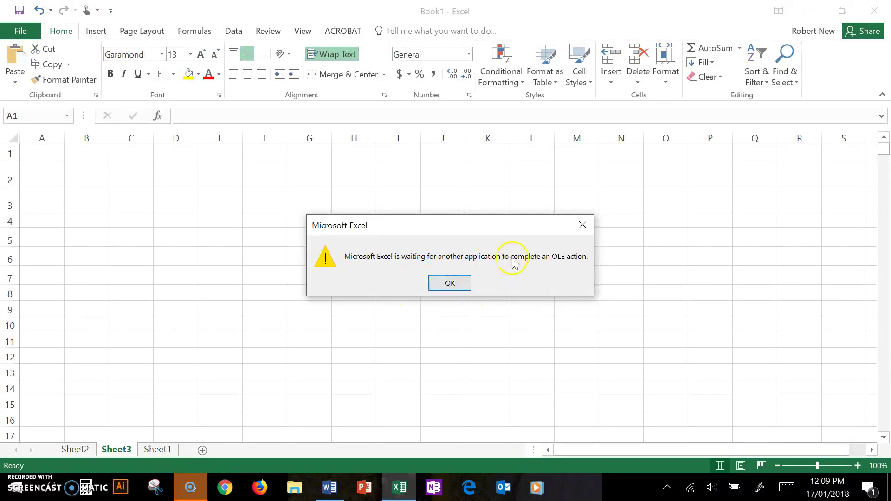
left_click(450, 284)
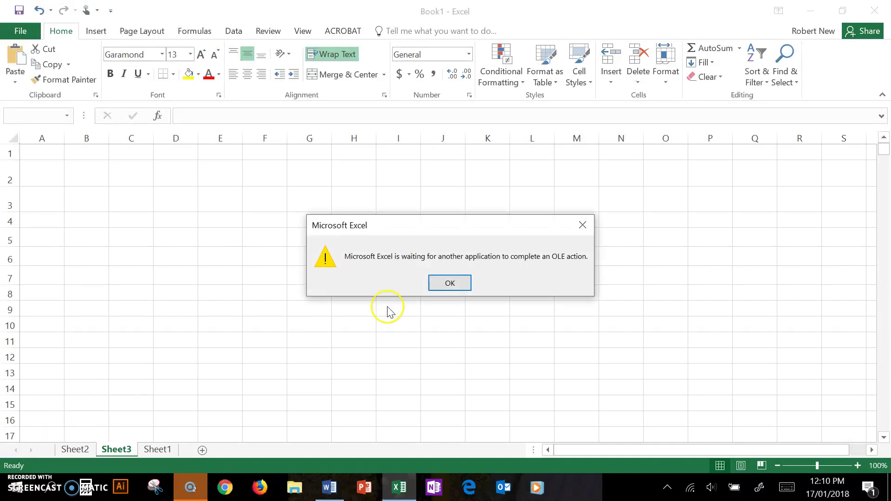
left_click(450, 284)
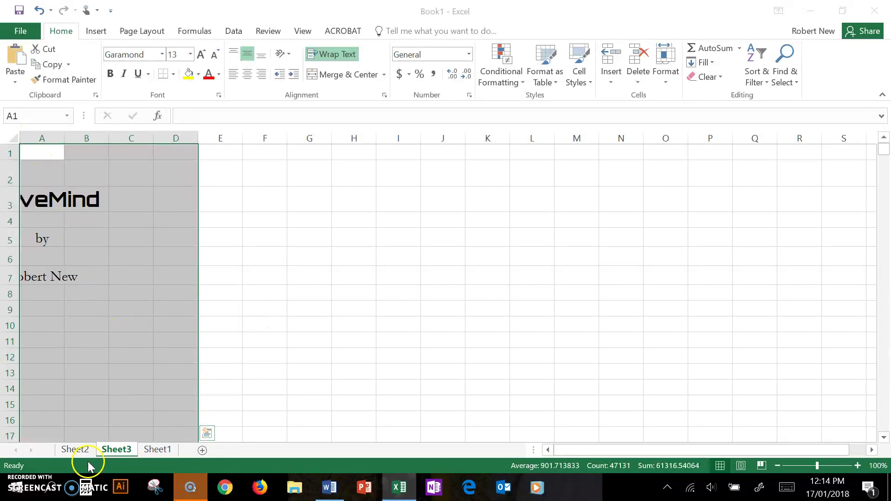
- Look through the manuscript words pasted into column A of Sheet3
scroll(70, 391, "down", 20)
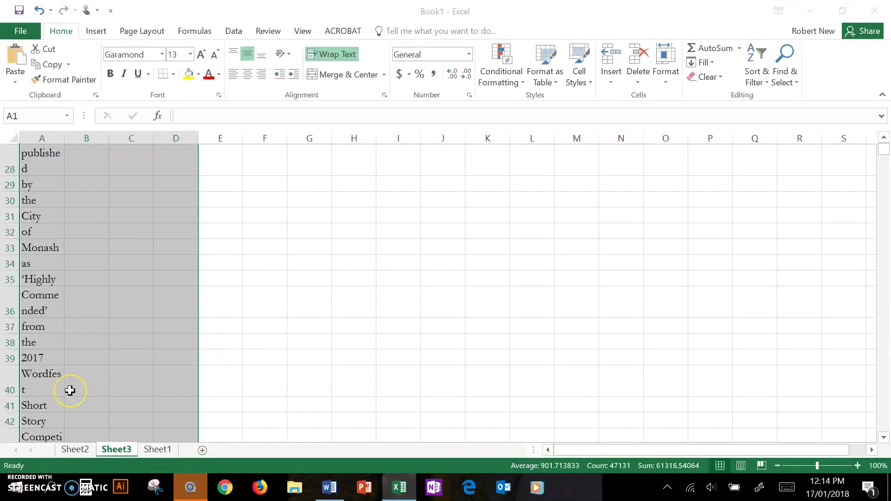
scroll(69, 390, "down", 20)
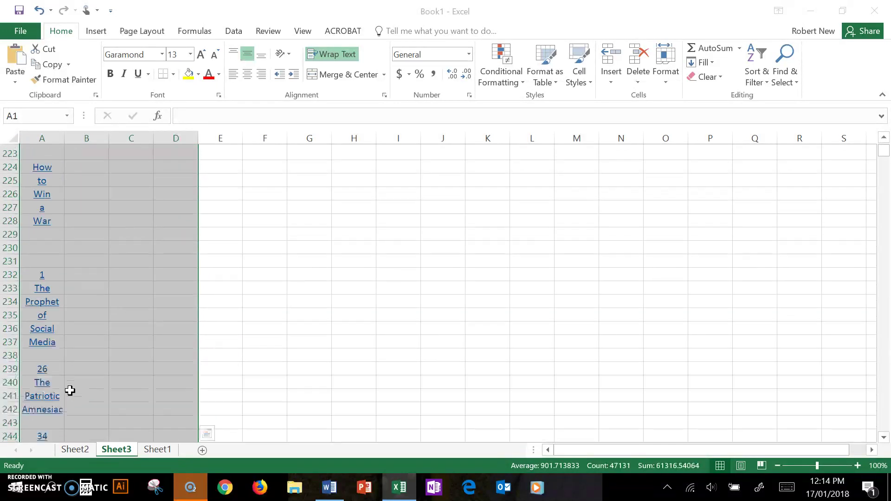
scroll(40, 283, "down", 20)
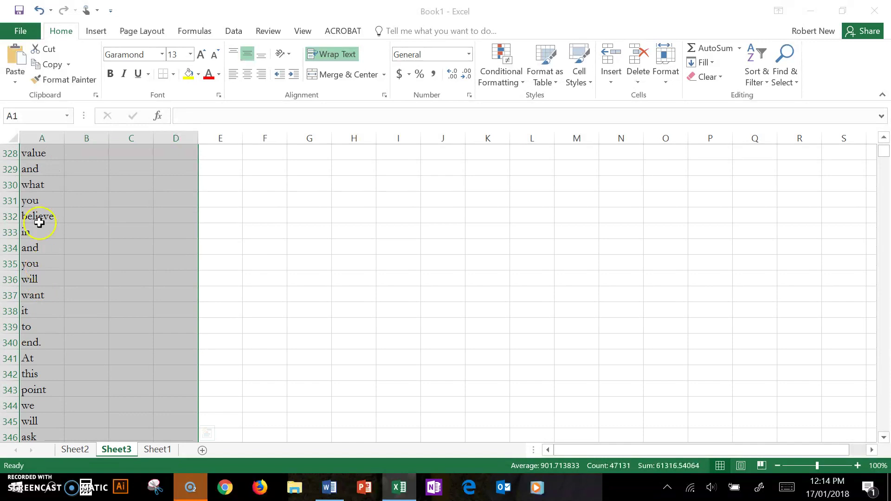
scroll(31, 365, "down", 20)
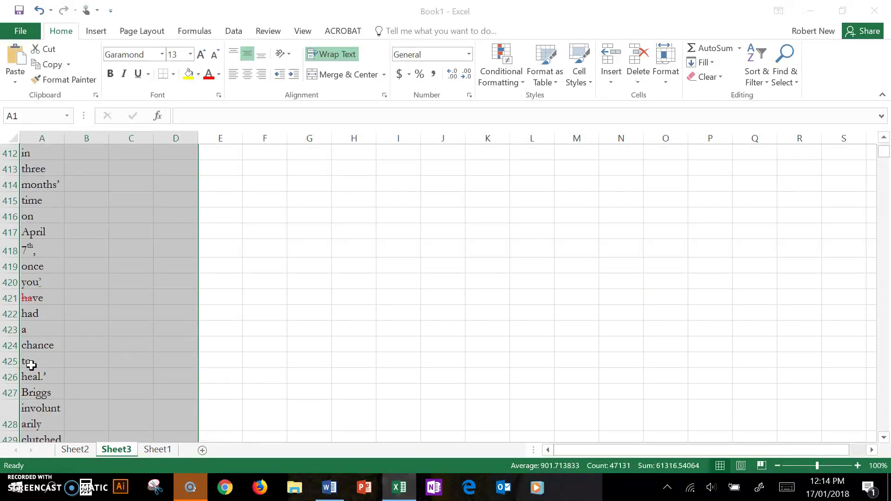
scroll(31, 365, "down", 20)
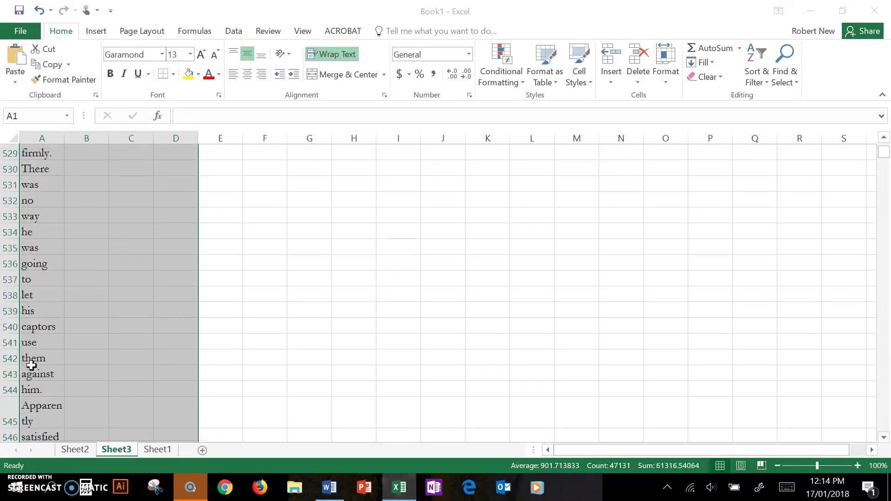
- In cell B1 of Sheet2, enter the formula =COUNTIF(Sheet3!A:A,Sheet2!A1) to count the first listed word
left_click(74, 449)
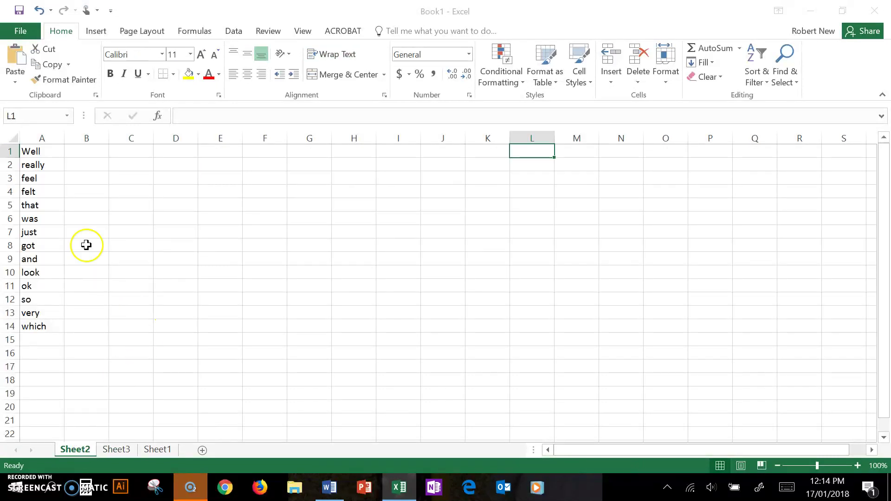
left_click(78, 152)
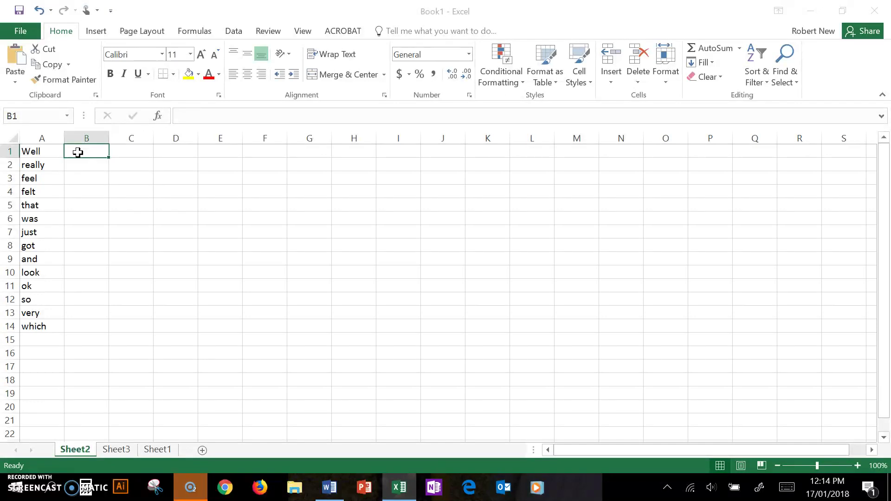
type("=")
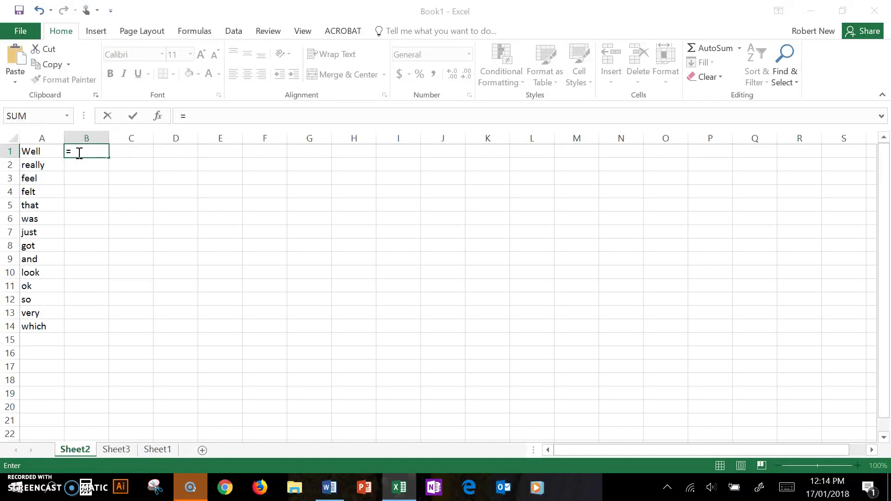
type("co")
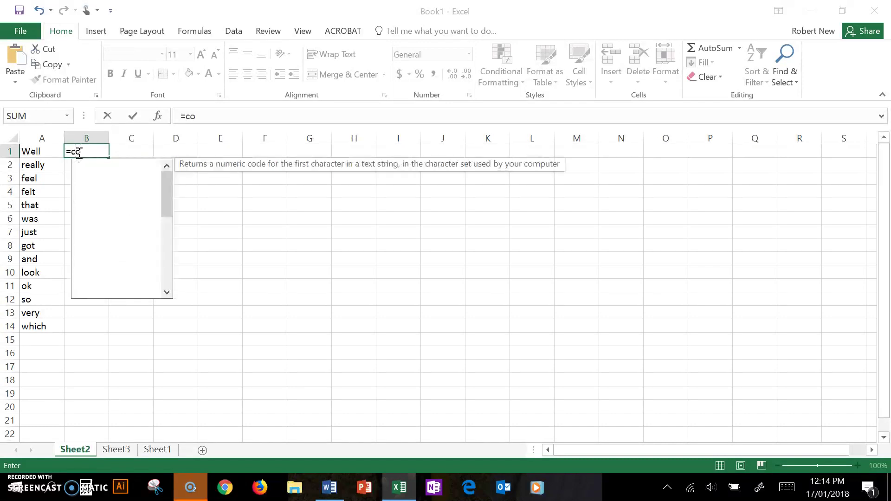
type("untif(")
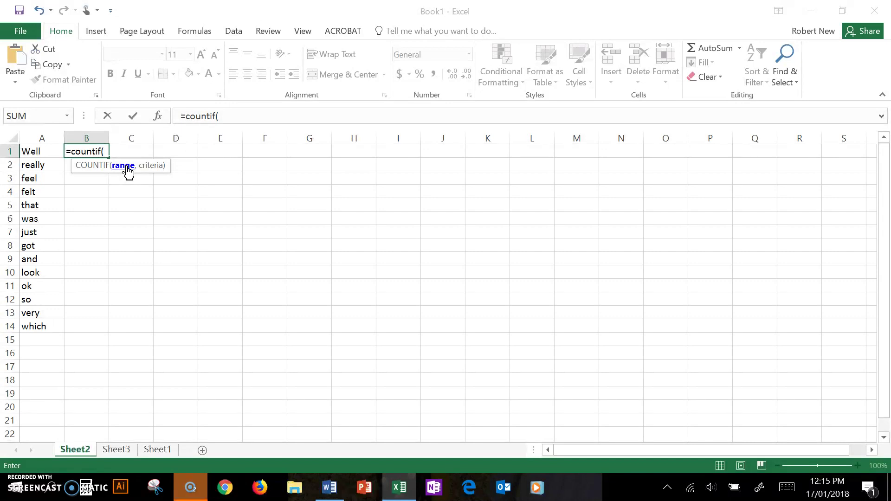
left_click(116, 451)
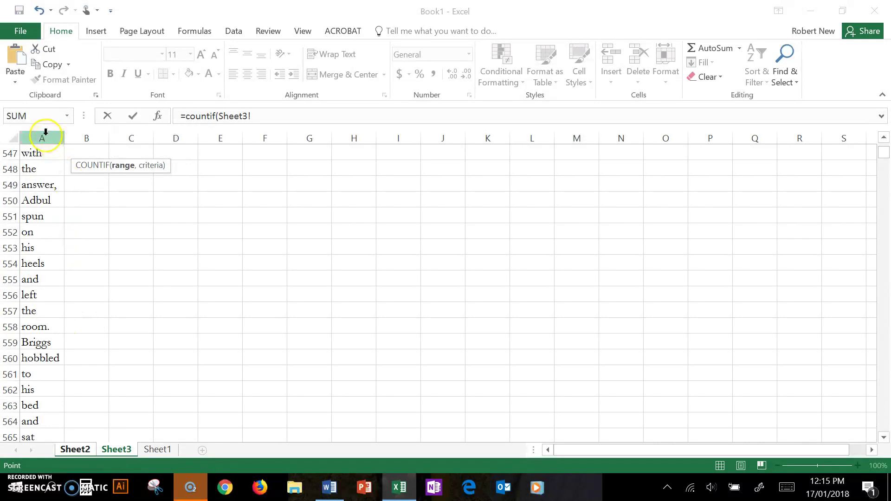
left_click(43, 137)
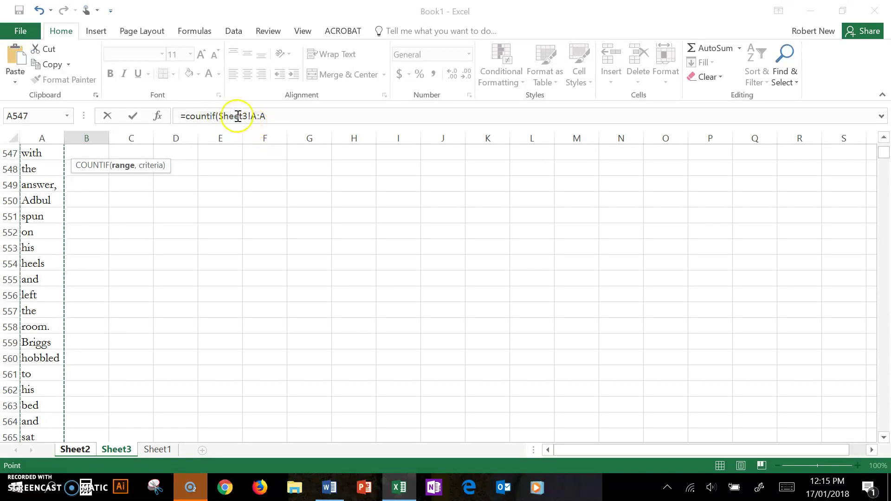
left_click(264, 116)
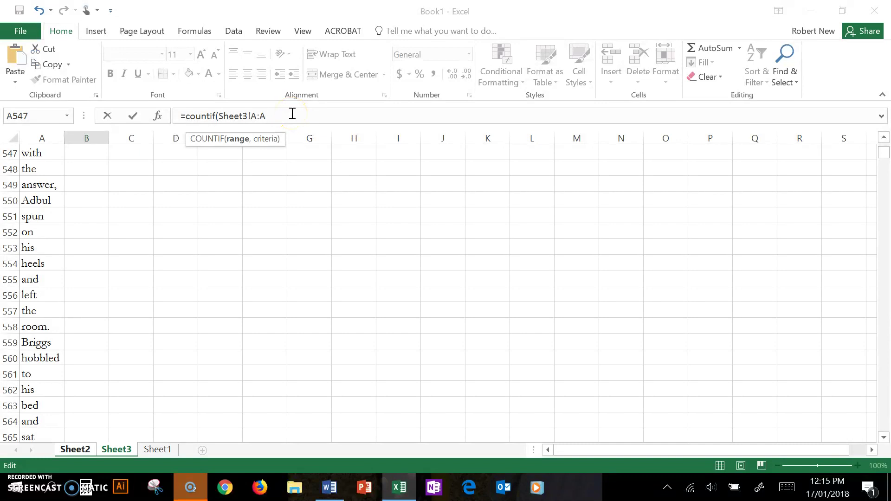
type(",")
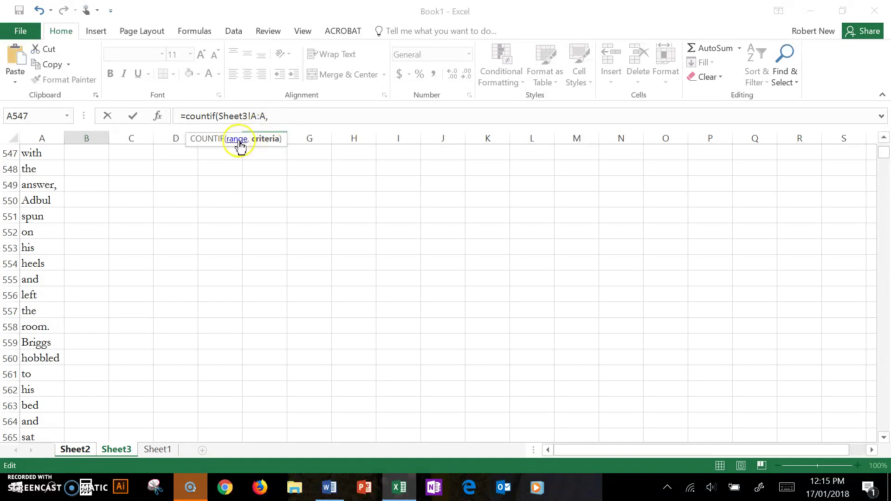
left_click(75, 450)
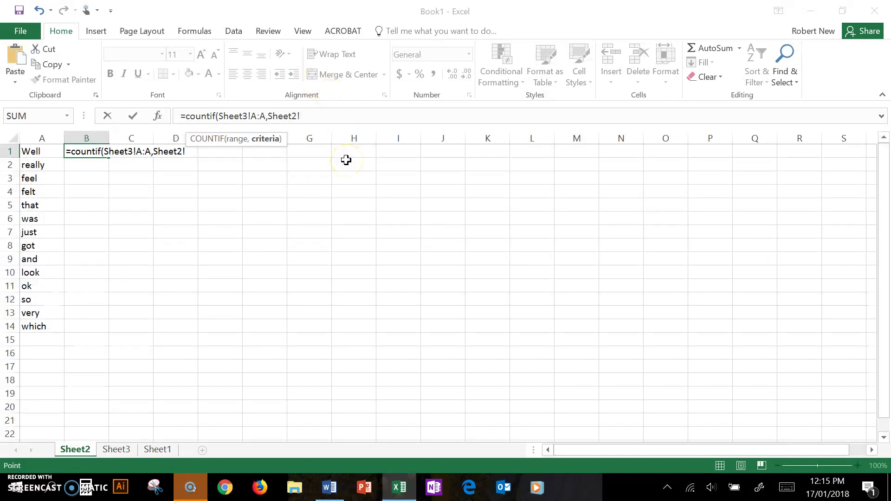
left_click(31, 152)
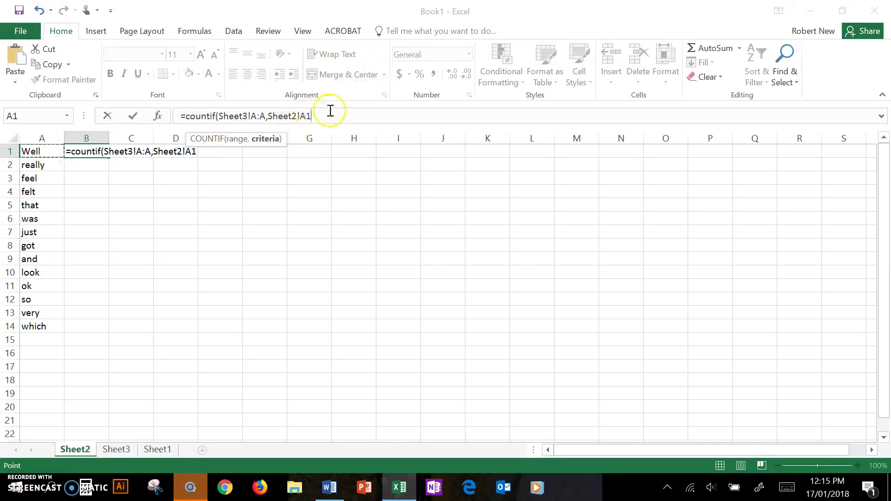
type(")")
key("Return")
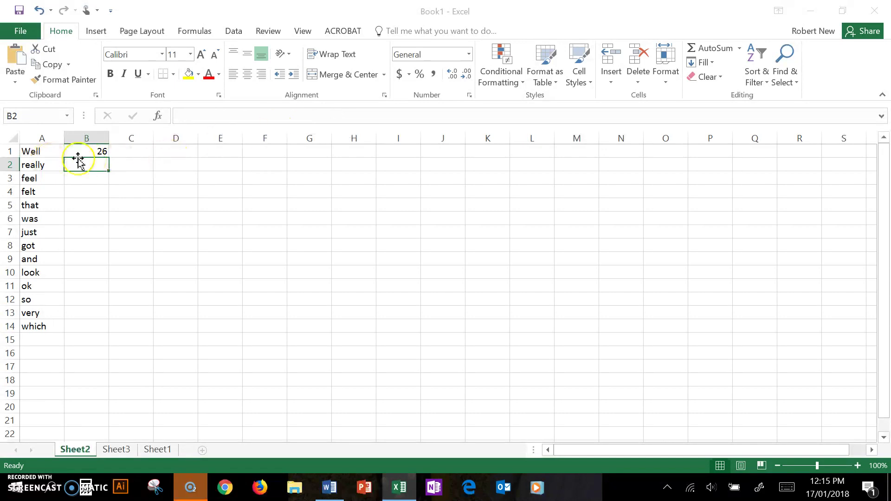
- Fill the COUNTIF formula from B1 down to B14 so every listed word gets a count
left_click(93, 150)
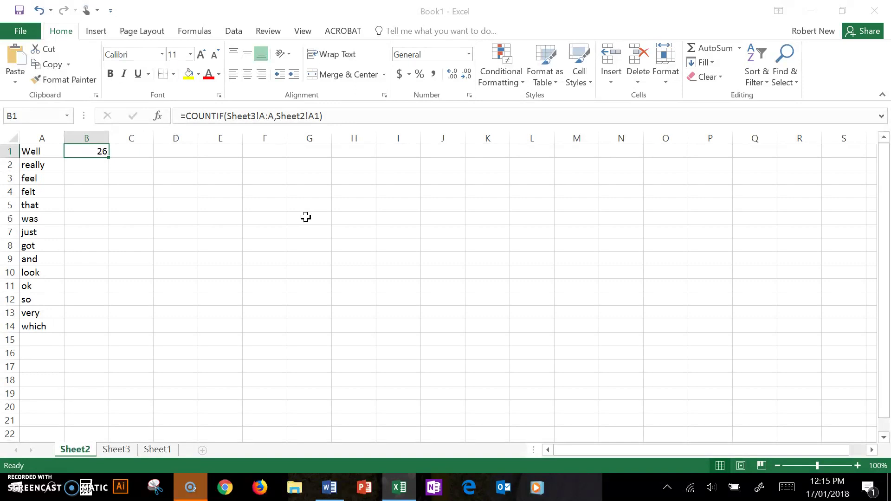
key("shift+Down")
key("shift+Down")
key("shift+Down")
key("shift+Down")
key("shift+Down")
key("shift+Down")
key("shift+Down")
key("shift+Down")
key("shift+Down")
key("shift+Down")
key("shift+Down")
key("shift+Down")
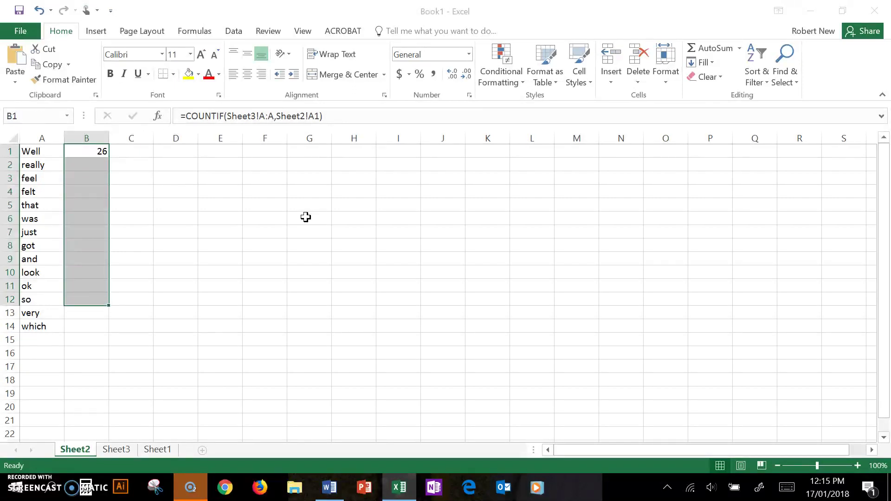
key("shift+Down")
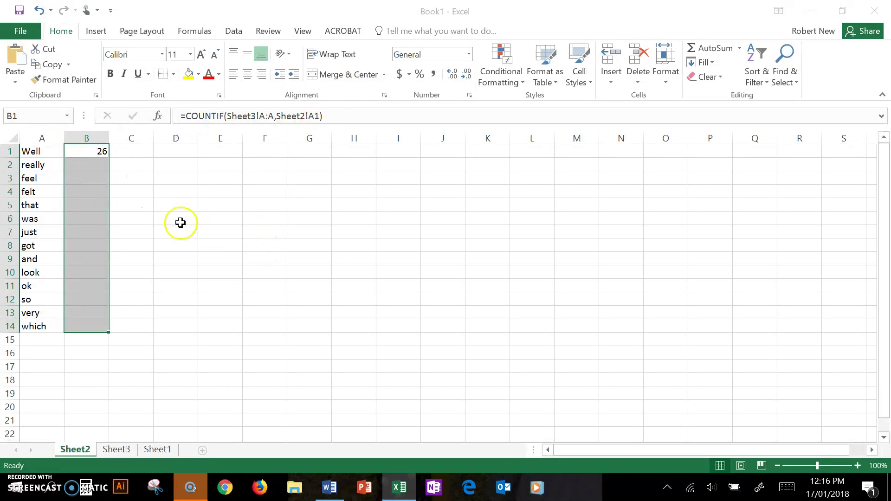
key("ctrl+d")
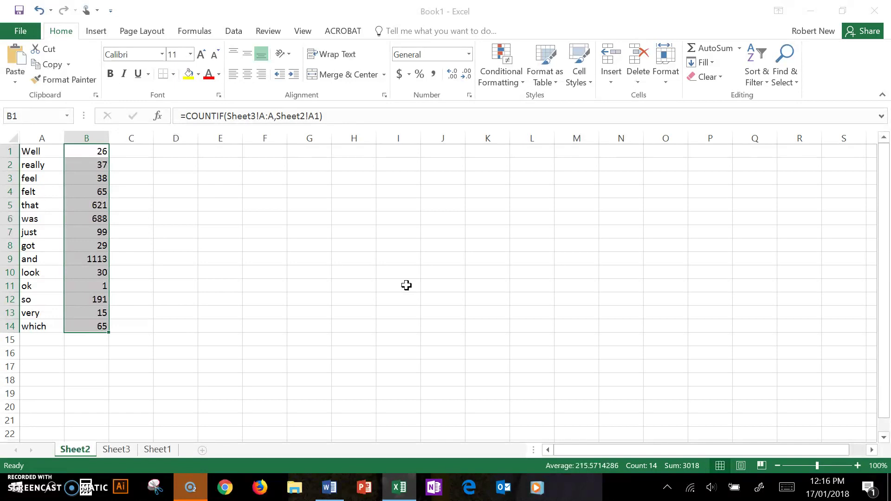
key("ctrl+v")
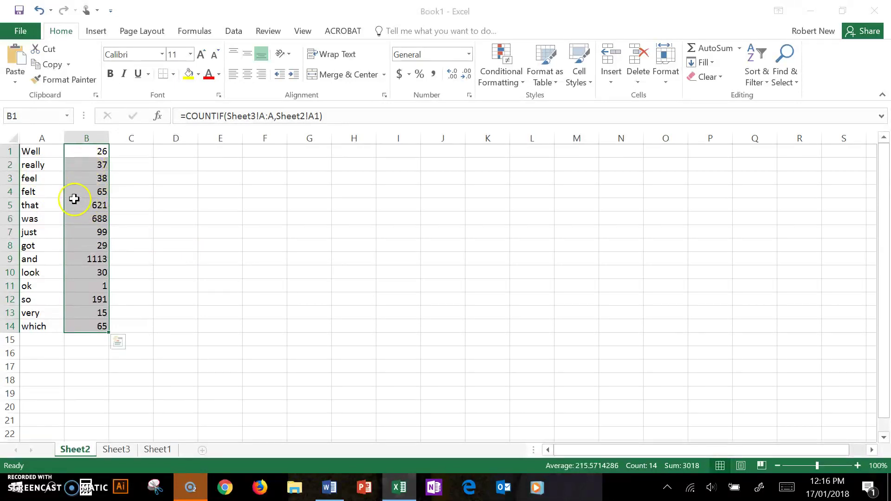
- Review the counts for "that", "was" and "so" in column B
left_click(88, 205)
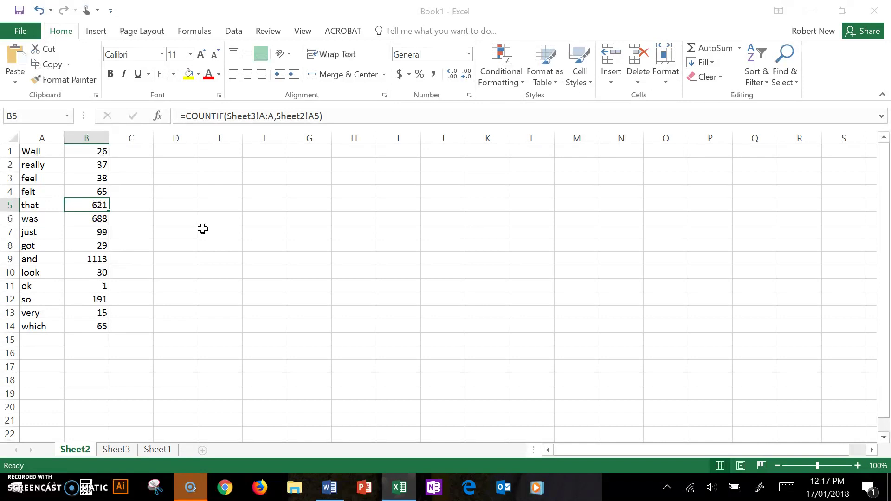
left_click(82, 219)
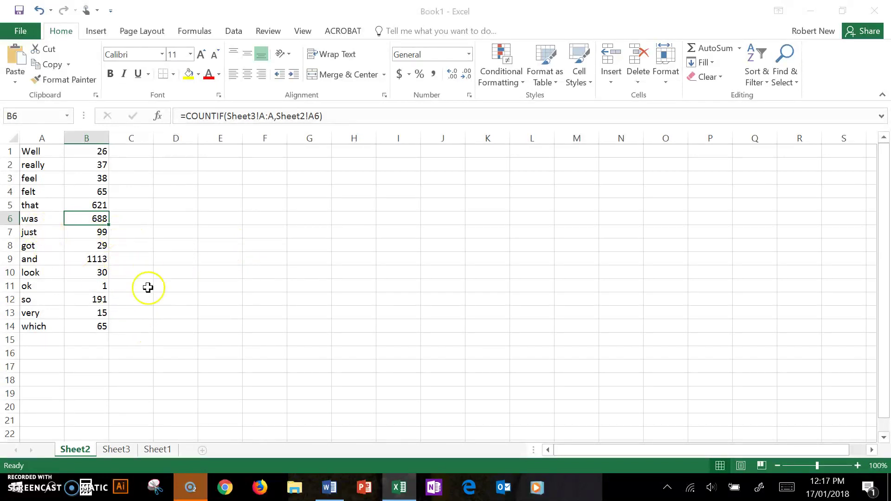
left_click(81, 299)
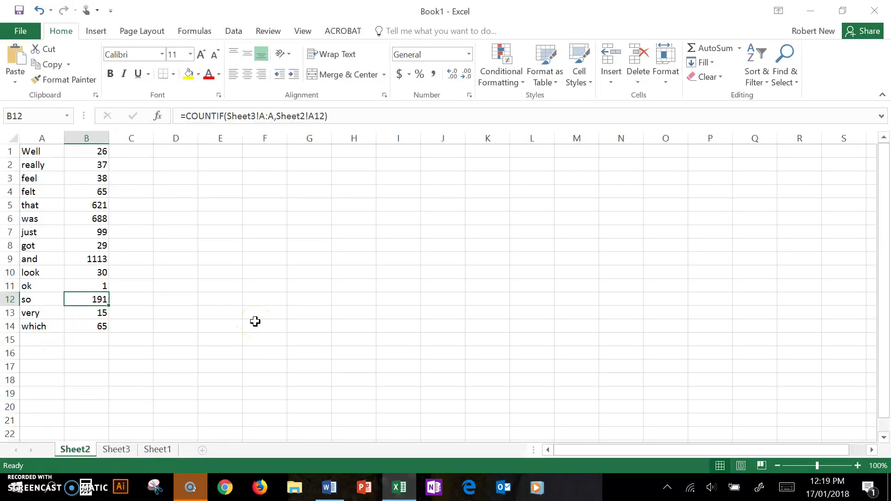
- Extend the word list in cells A15 to A17 with "were" and two character names from the manuscript
left_click(44, 339)
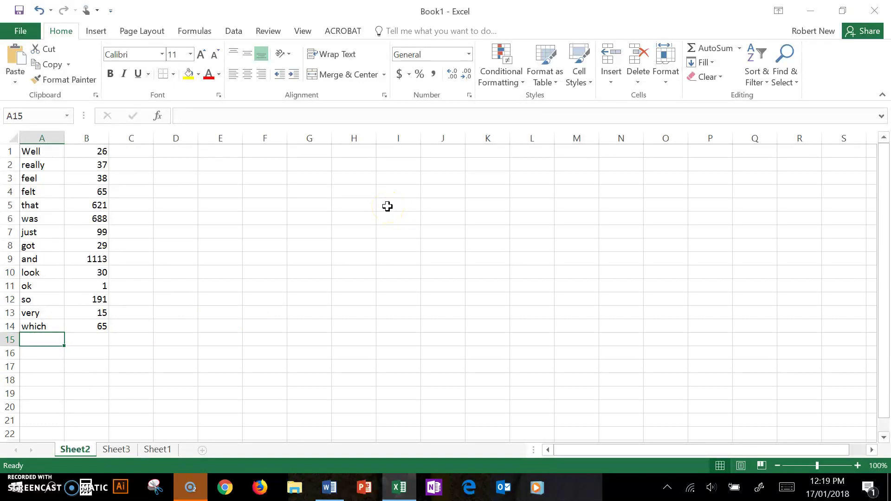
type("were")
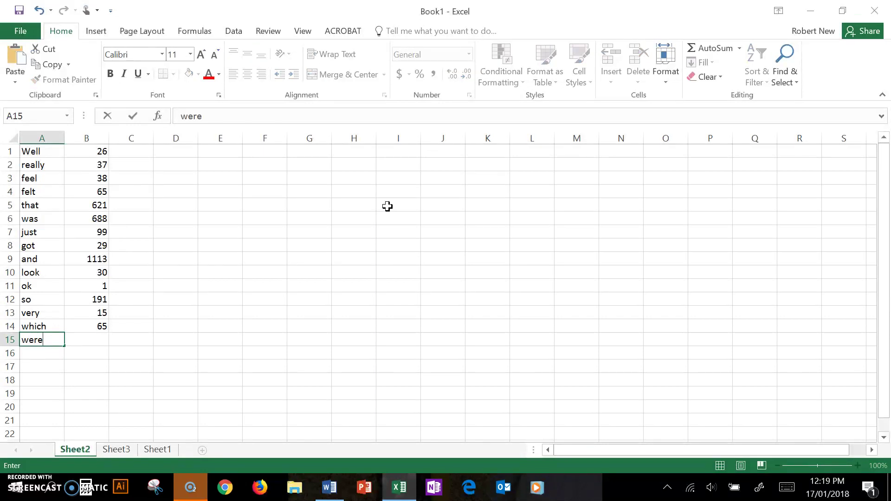
key("Return")
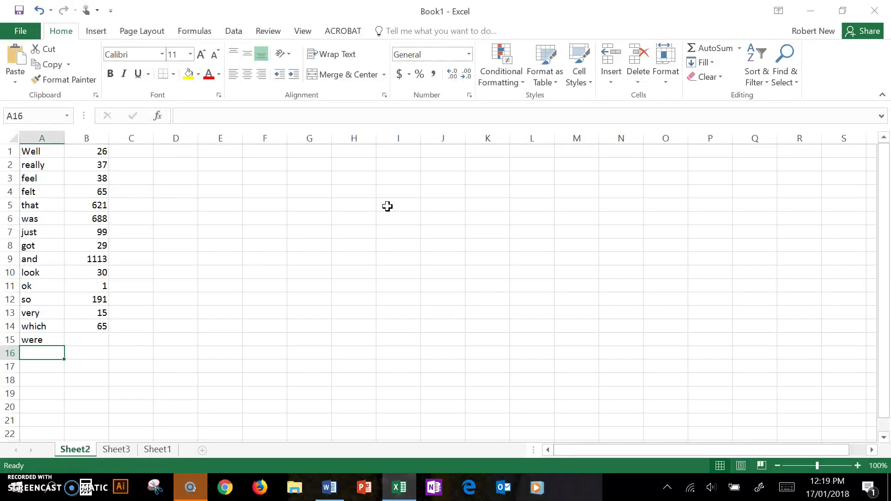
type("Nashida")
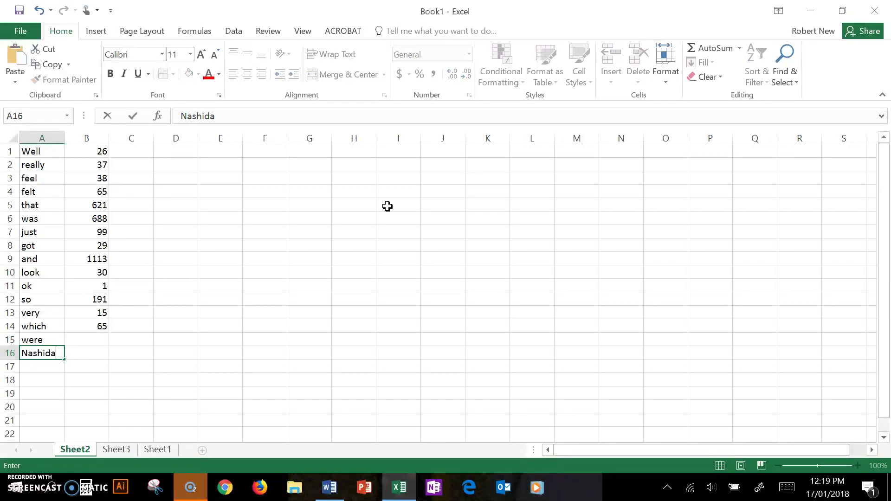
key("Tab")
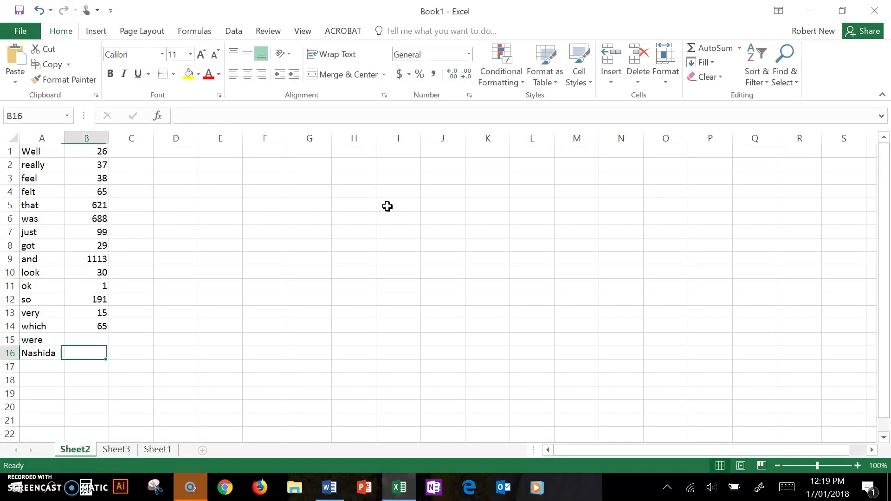
key("Down")
key("Left")
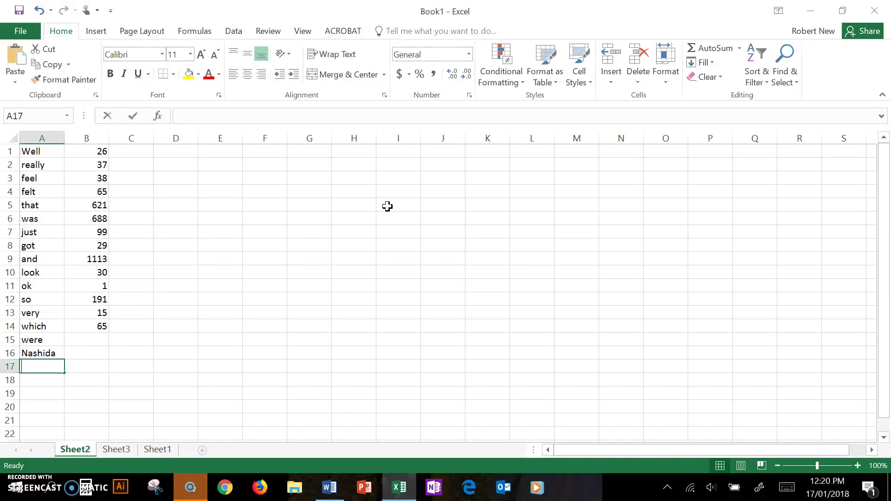
type("John")
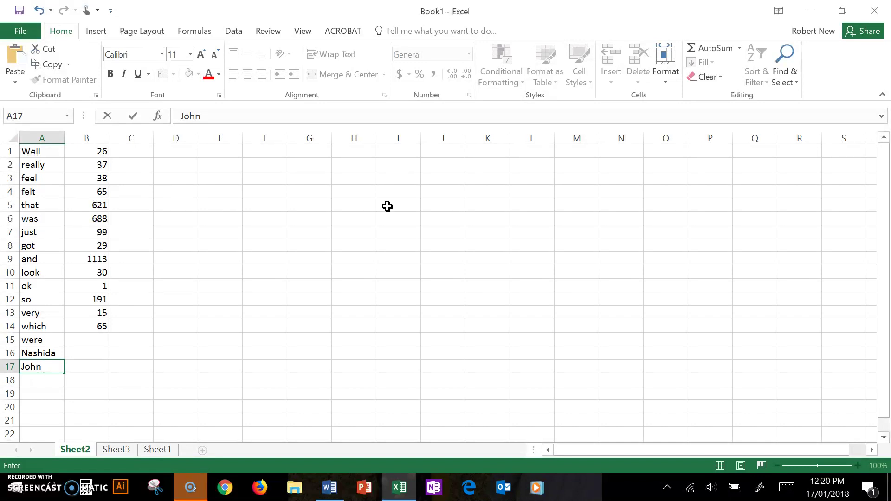
key("Tab")
- Fill the COUNTIF formula from B14 down to B17 for the three added entries
key("Up")
key("Up")
key("Up")
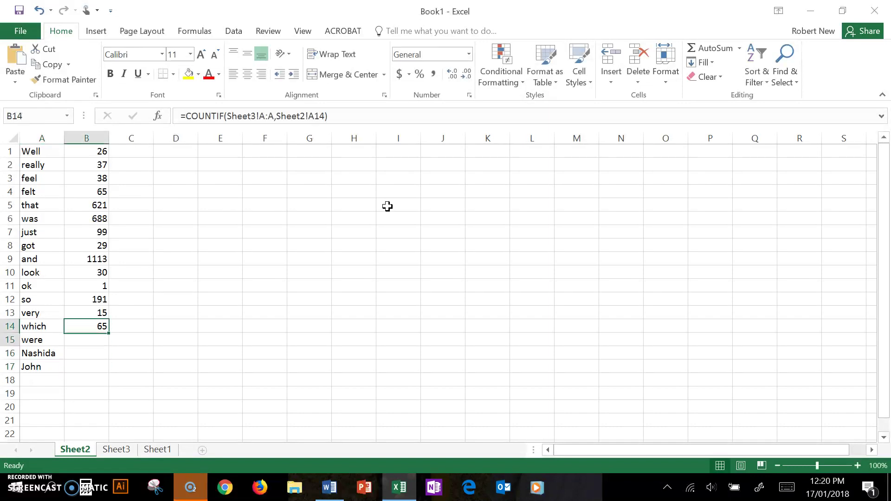
key("shift+Down")
key("shift+Down")
key("shift+Down")
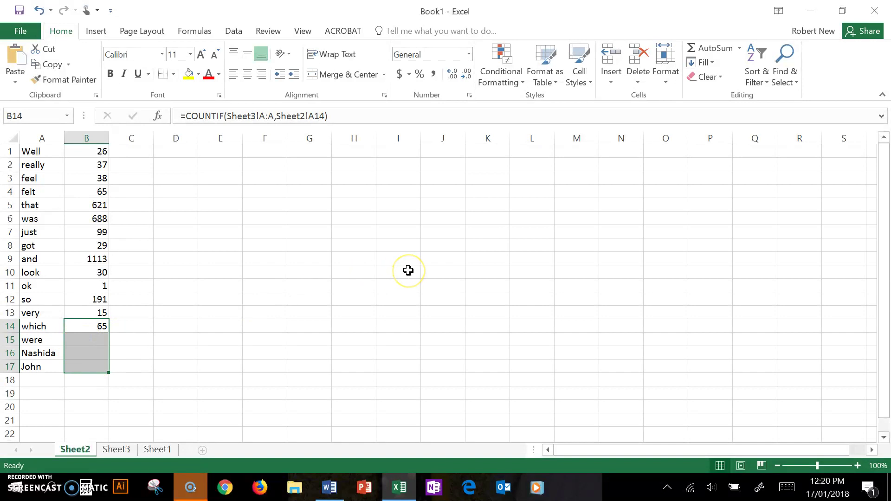
key("ctrl+d")
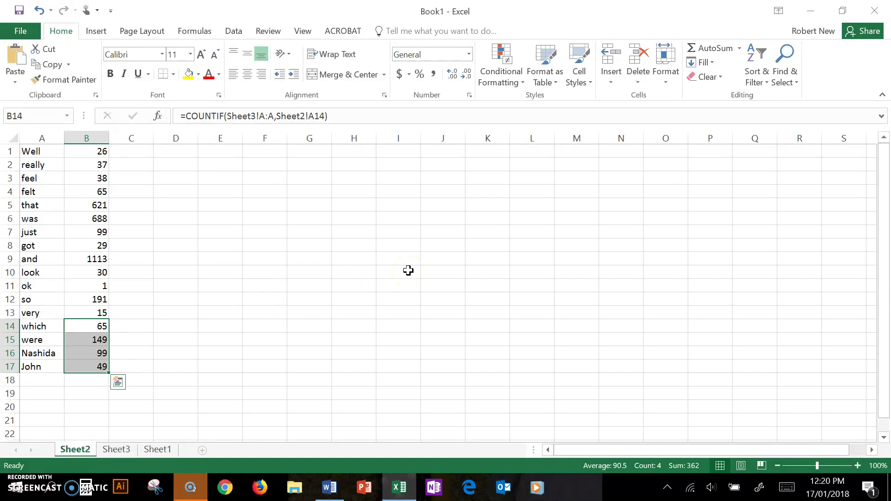
- Check the counts for "were" and the first character name in B15 and B16
left_click(253, 324)
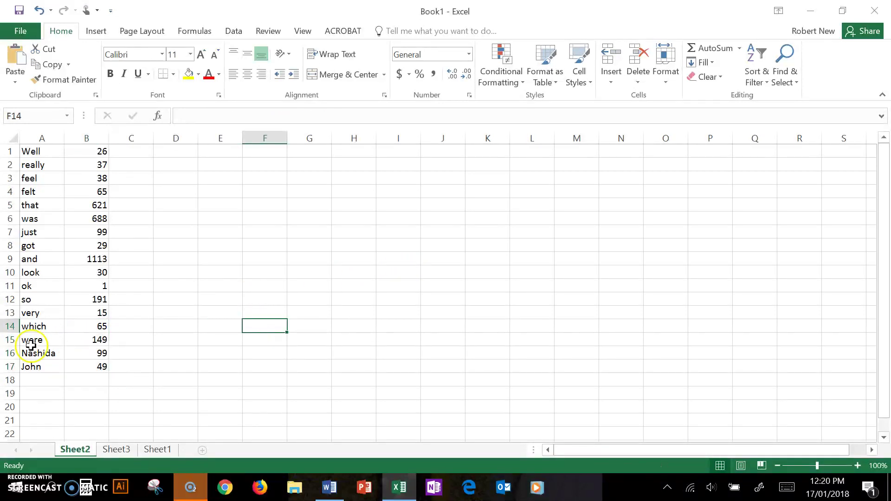
left_click(91, 341)
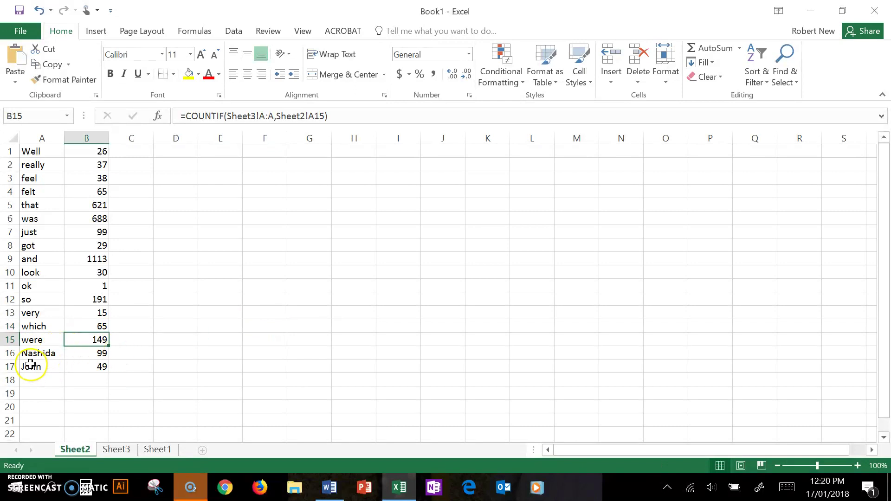
left_click(90, 355)
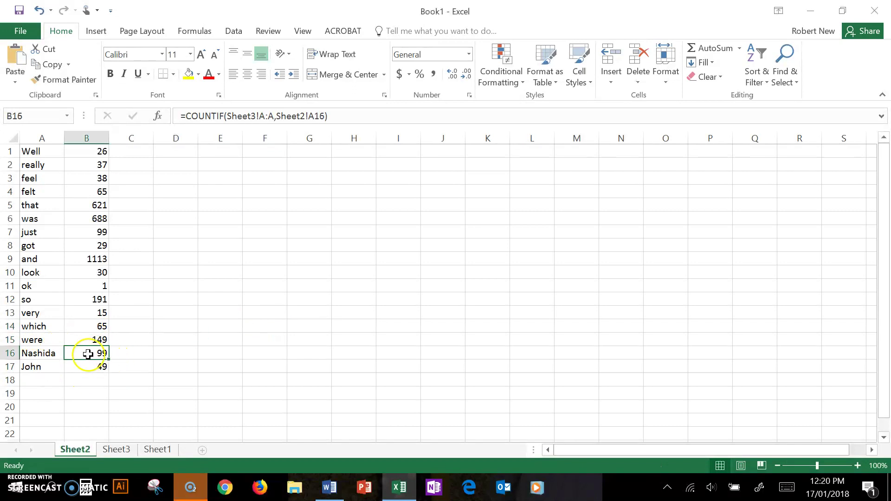